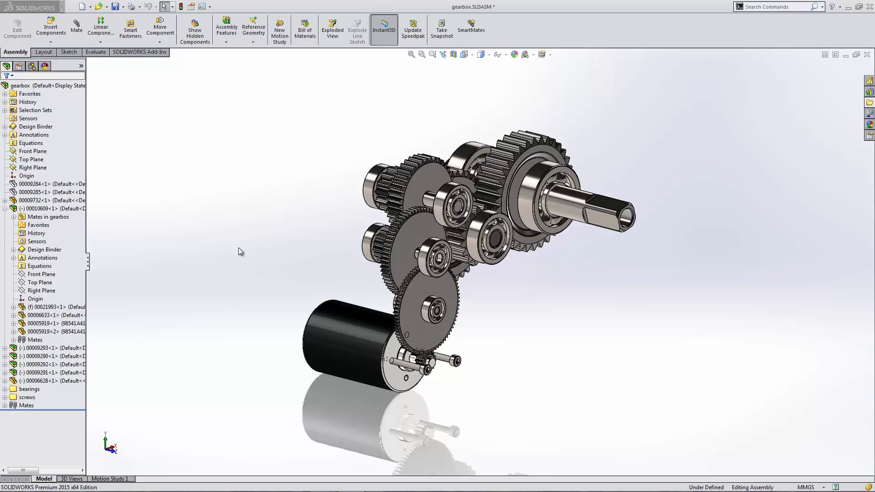
Step: Preview the standard views, orbit the gearbox, then snap it to the Isometric view
{"action": "key", "text": "space"}
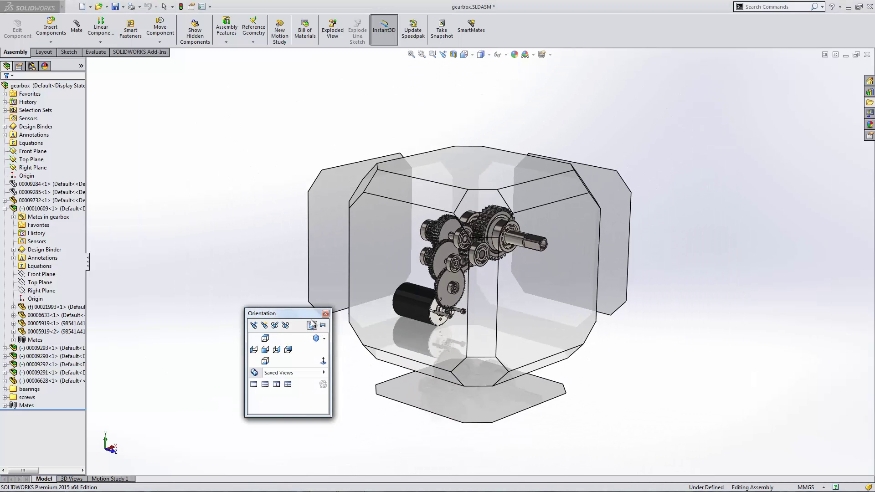
{"action": "mouse_move", "coordinate": [377, 262]}
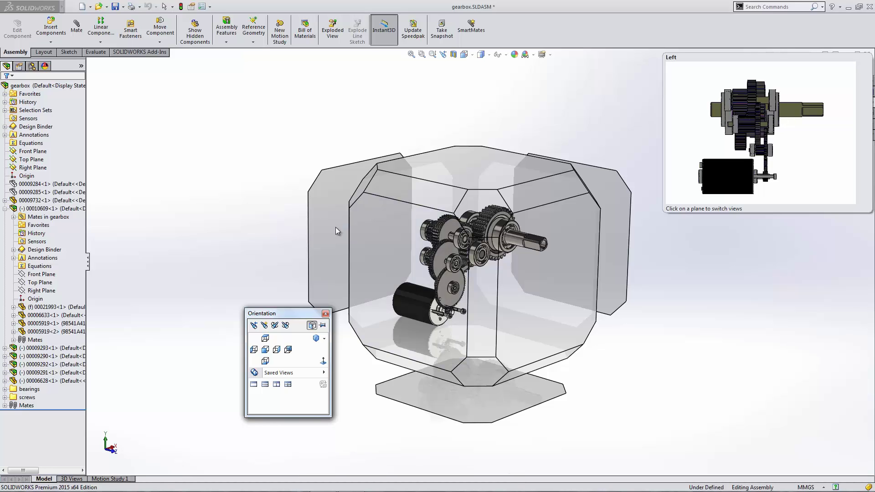
{"action": "mouse_move", "coordinate": [458, 176]}
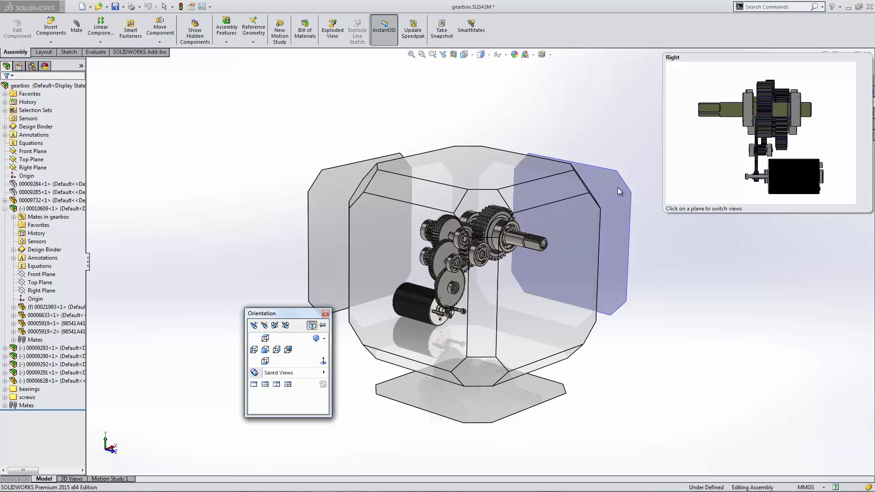
{"action": "mouse_move", "coordinate": [559, 265]}
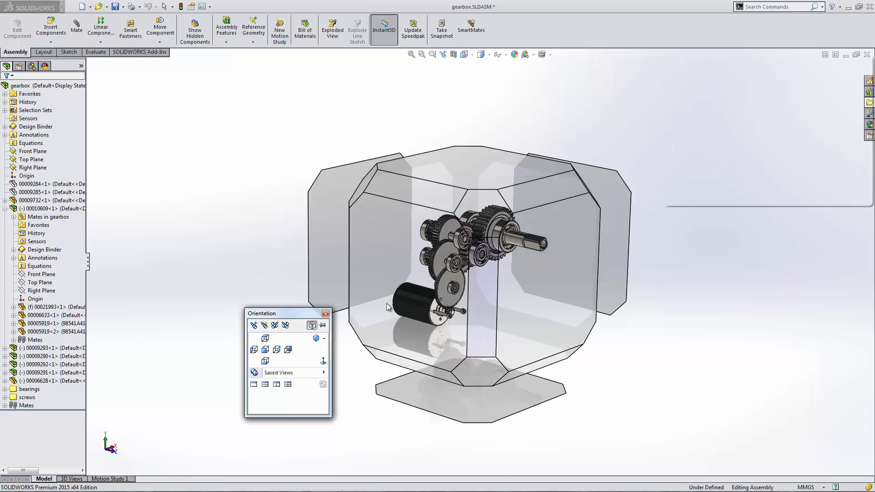
{"action": "left_click", "coordinate": [516, 284]}
{"action": "middle_click_drag", "start_coordinate": [516, 285], "coordinate": [537, 217]}
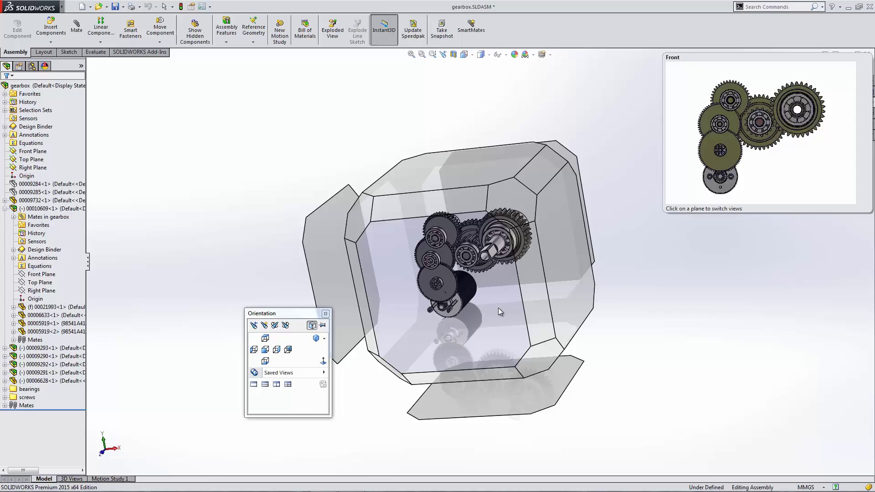
{"action": "middle_click_drag", "start_coordinate": [498, 307], "coordinate": [537, 296]}
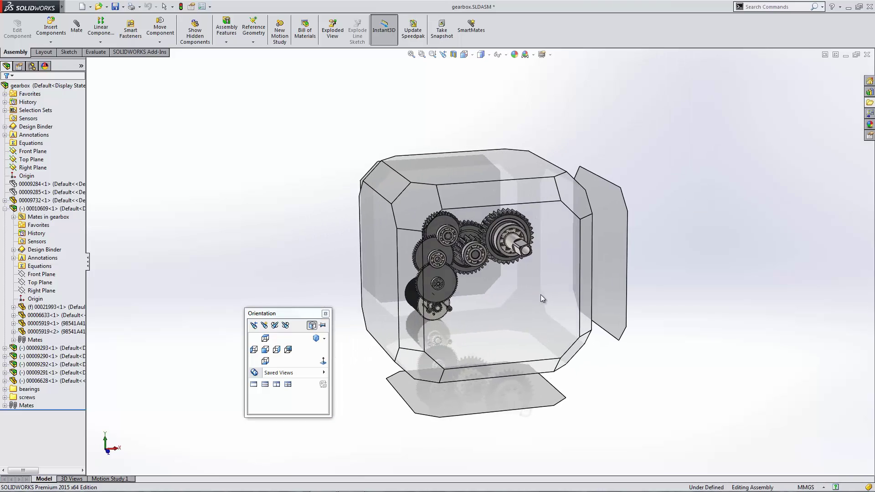
{"action": "left_click", "coordinate": [576, 191]}
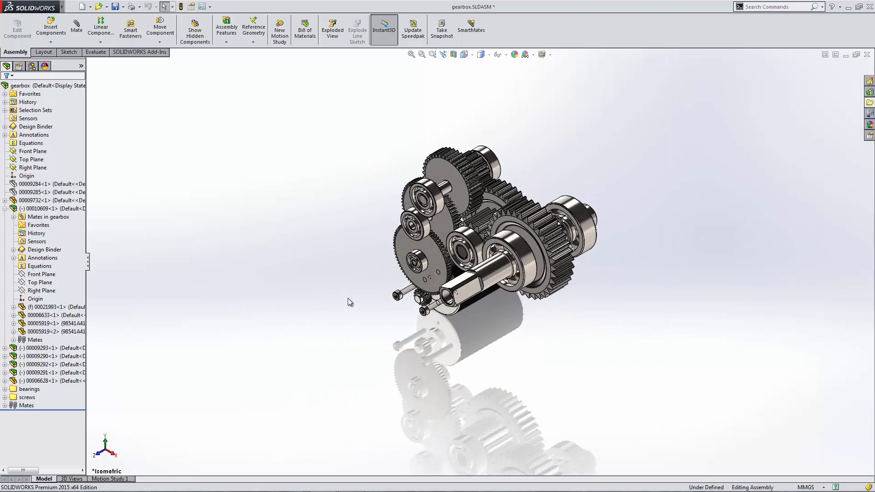
{"action": "key", "text": "space"}
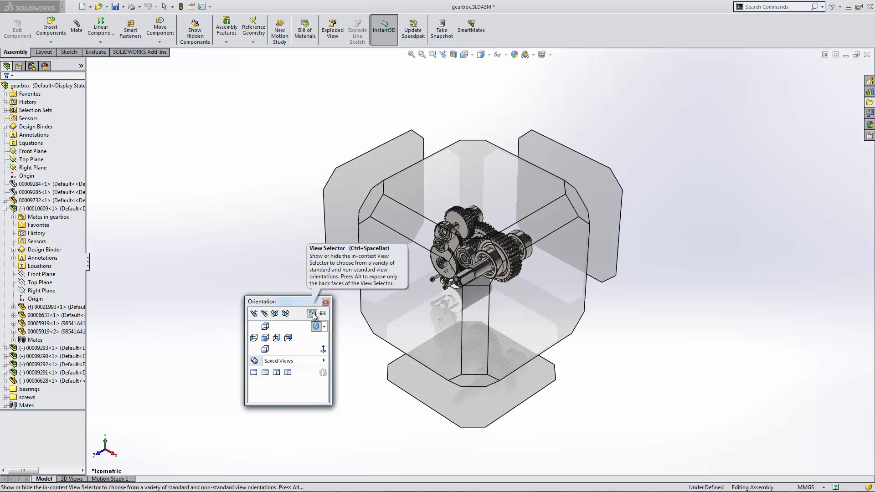
{"action": "left_click", "coordinate": [313, 315]}
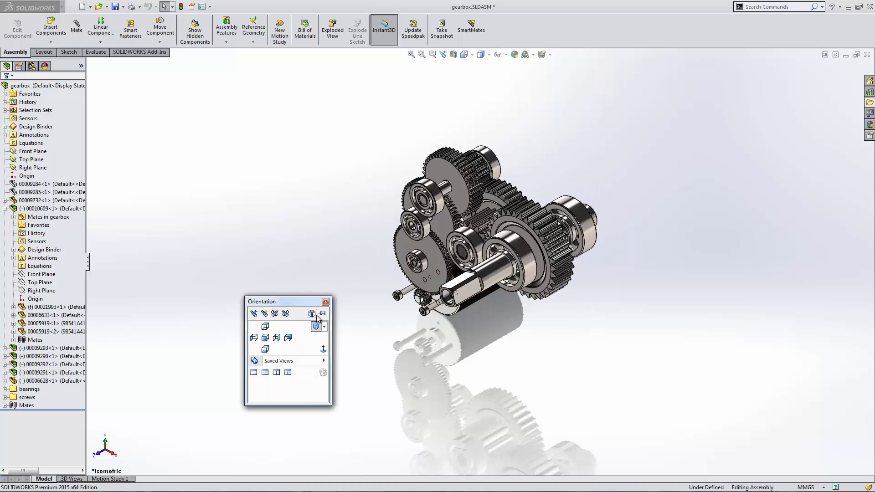
{"action": "left_click", "coordinate": [324, 301]}
{"action": "key", "text": "space"}
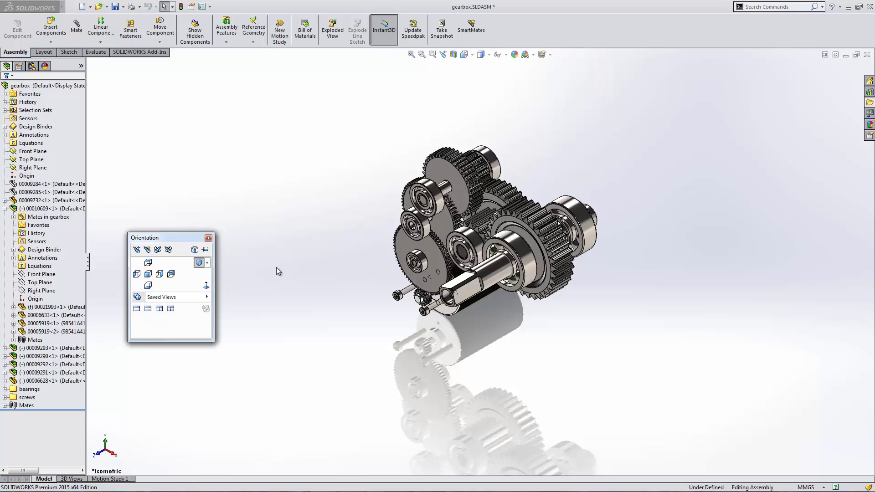
{"action": "key", "text": "space"}
{"action": "key", "text": "ctrl+space"}
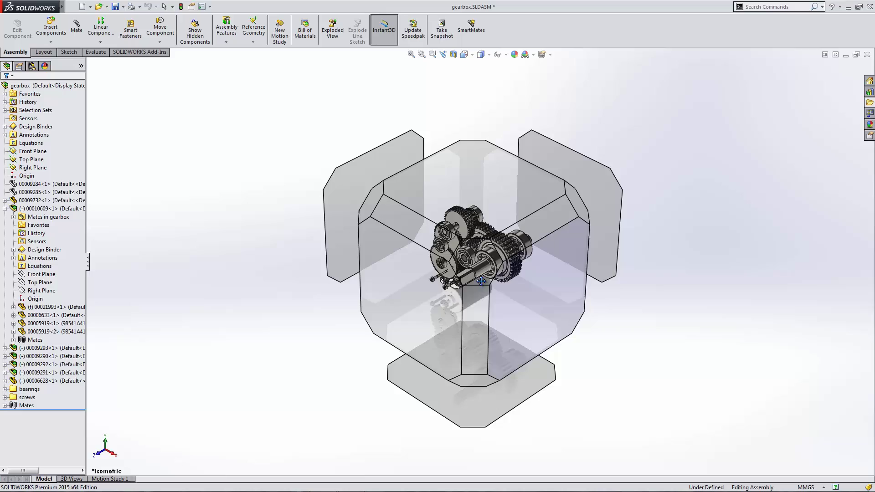
{"action": "left_click", "coordinate": [467, 232]}
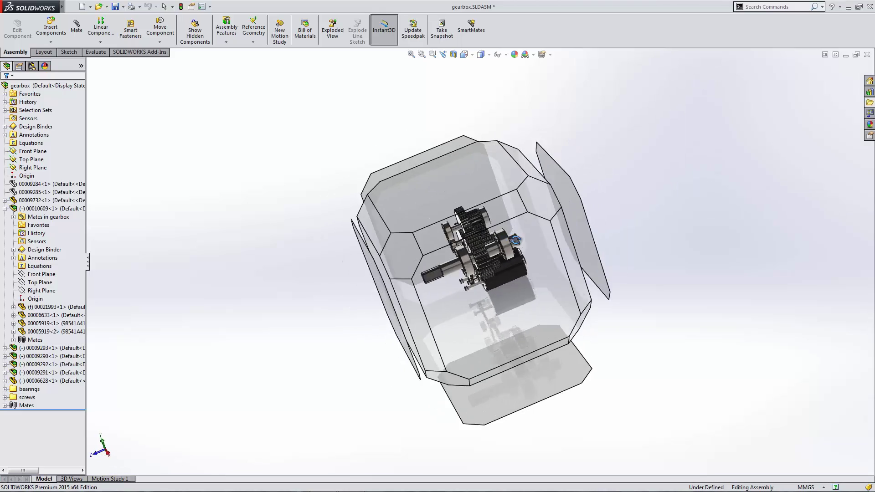
{"action": "left_click", "coordinate": [589, 183]}
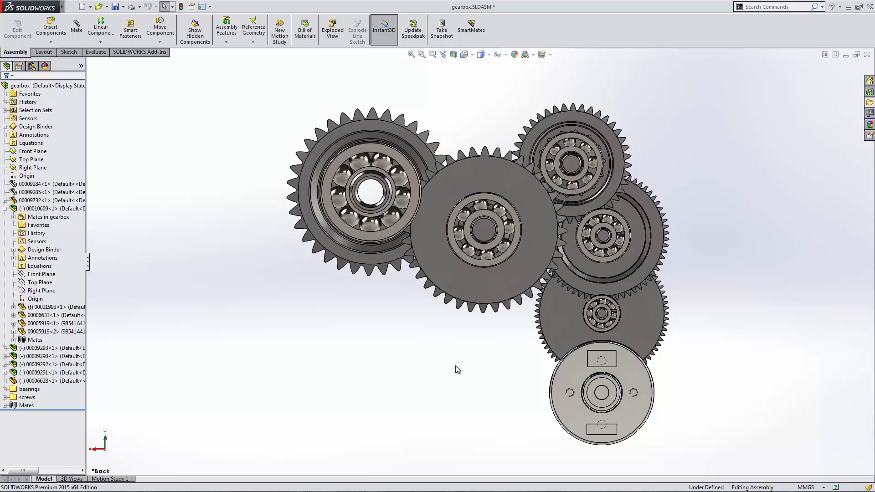
{"action": "key", "text": "space"}
{"action": "mouse_move", "coordinate": [413, 236]}
{"action": "middle_click_drag", "start_coordinate": [414, 236], "coordinate": [365, 166]}
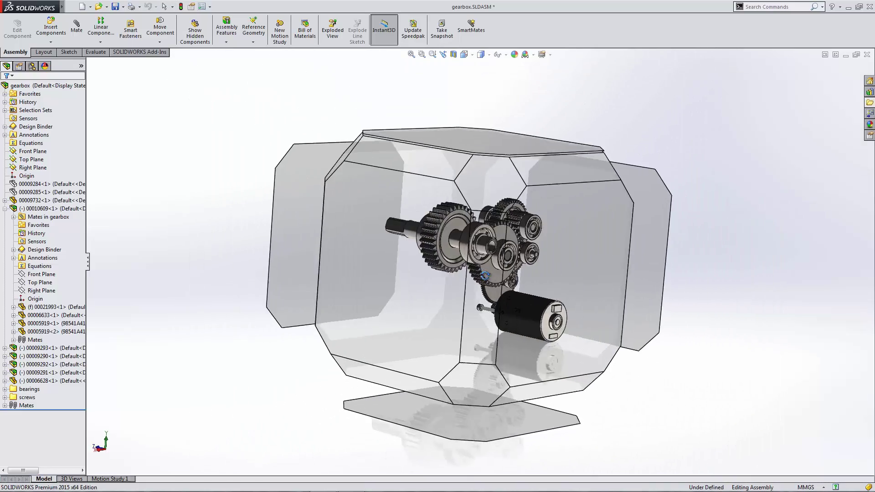
{"action": "left_click", "coordinate": [398, 253]}
{"action": "key", "text": "ctrl+7"}
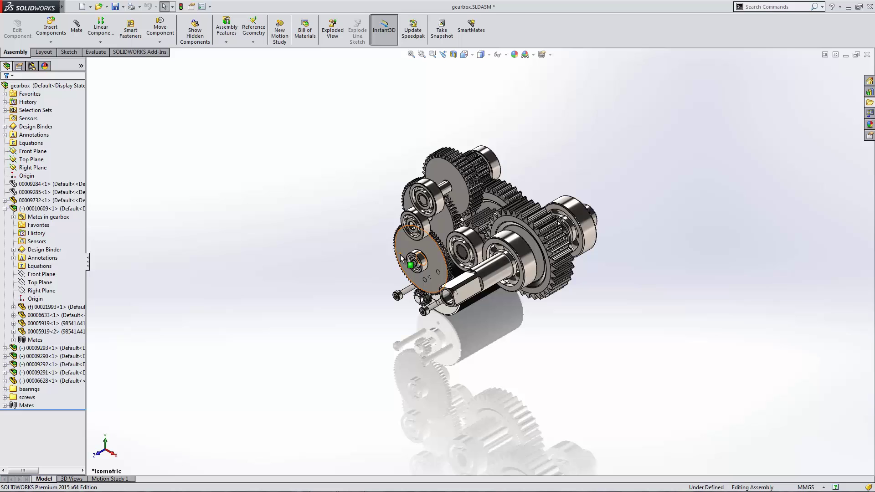
Step: Select housings 00009284 and 00009285 in the tree, show them, then clear the selection
{"action": "left_click", "coordinate": [32, 187]}
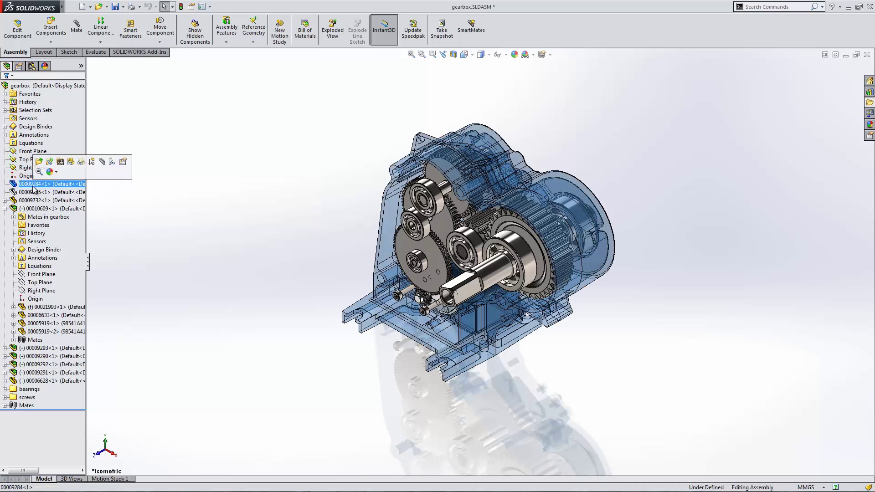
{"action": "left_click", "coordinate": [33, 192]}
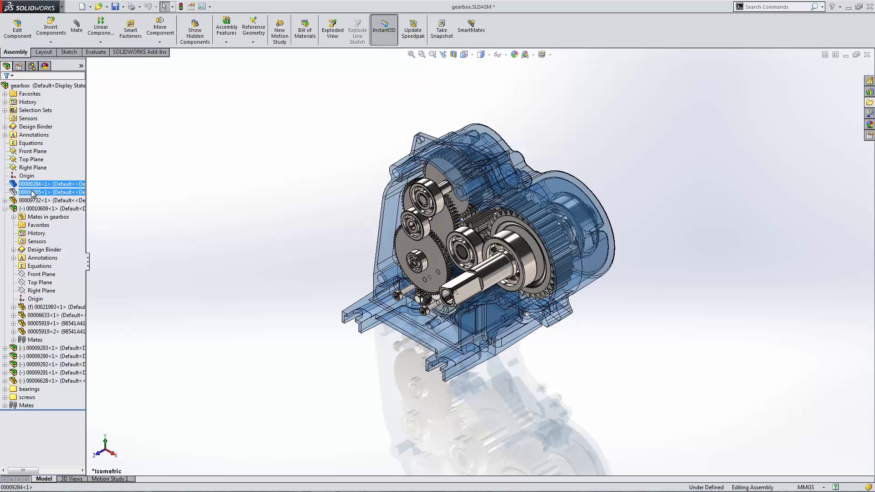
{"action": "left_click", "coordinate": [29, 184], "text": "ctrl"}
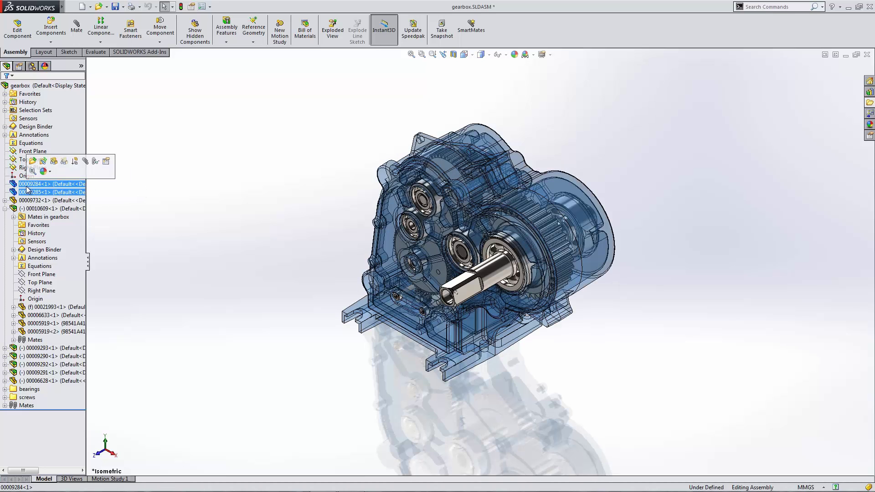
{"action": "left_click", "coordinate": [55, 160]}
{"action": "left_click", "coordinate": [155, 181]}
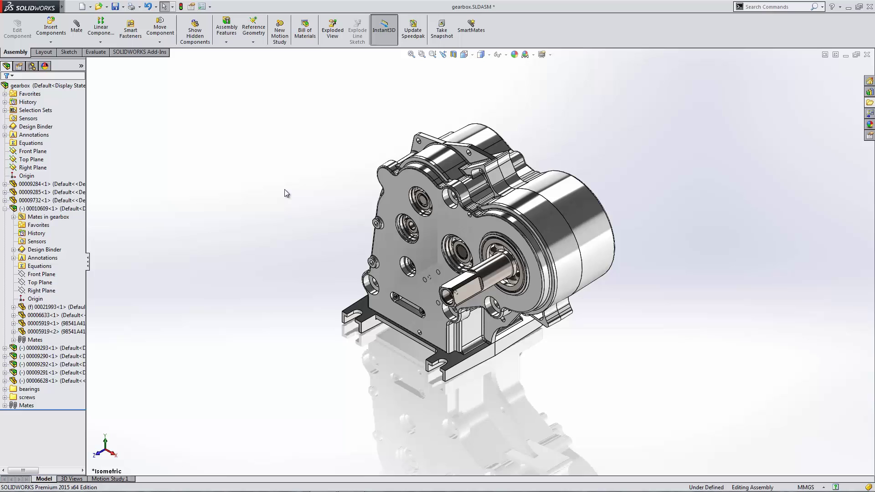
Step: Isolate the components of the Coincident4 mate
{"action": "left_click", "coordinate": [4, 94]}
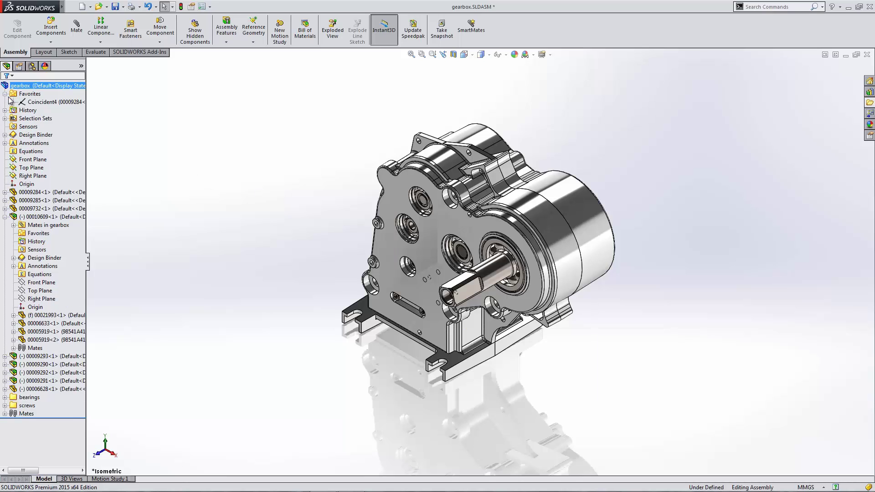
{"action": "right_click", "coordinate": [41, 103]}
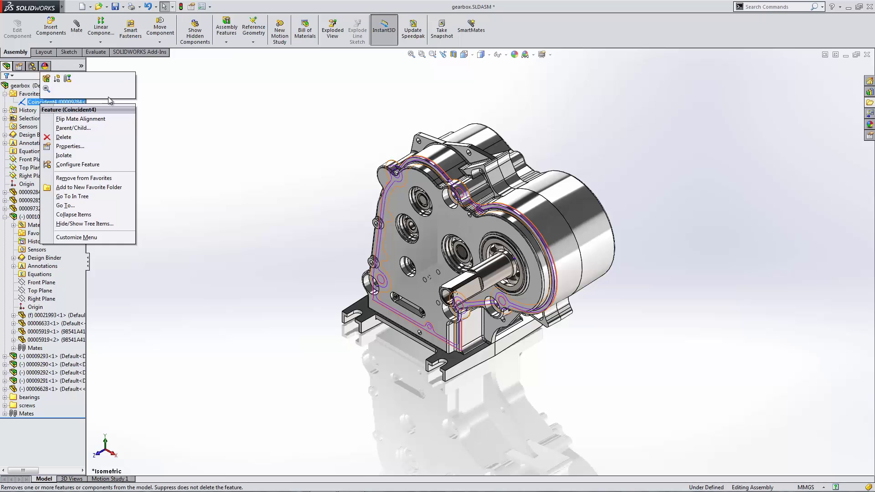
{"action": "left_click", "coordinate": [67, 154]}
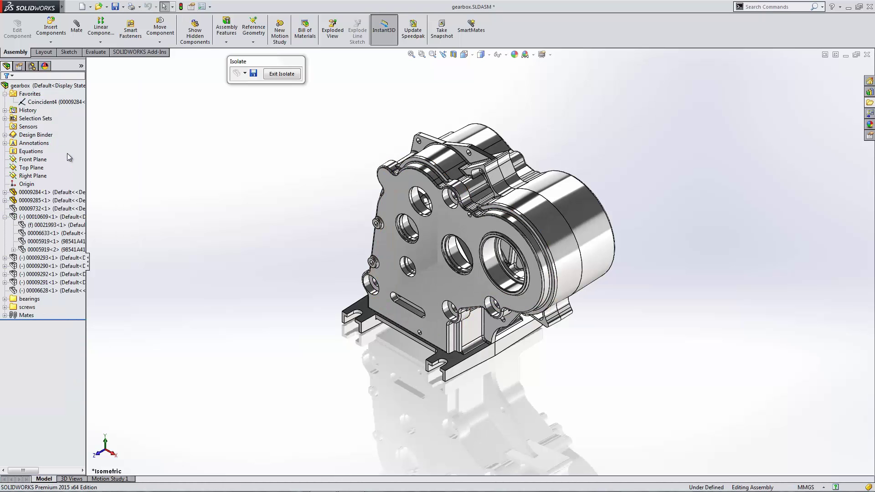
Step: Save the isolated view as display state 'Casting' and exit isolate mode
{"action": "left_click", "coordinate": [254, 74]}
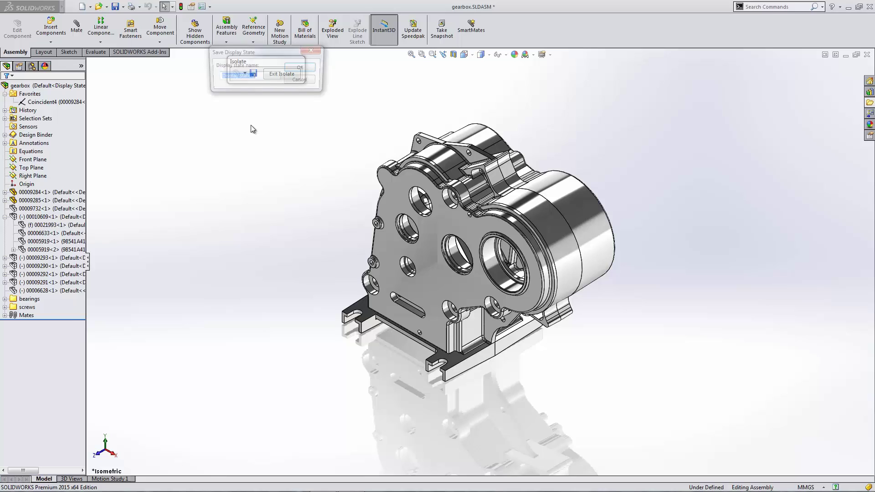
{"action": "type", "text": "Casting"}
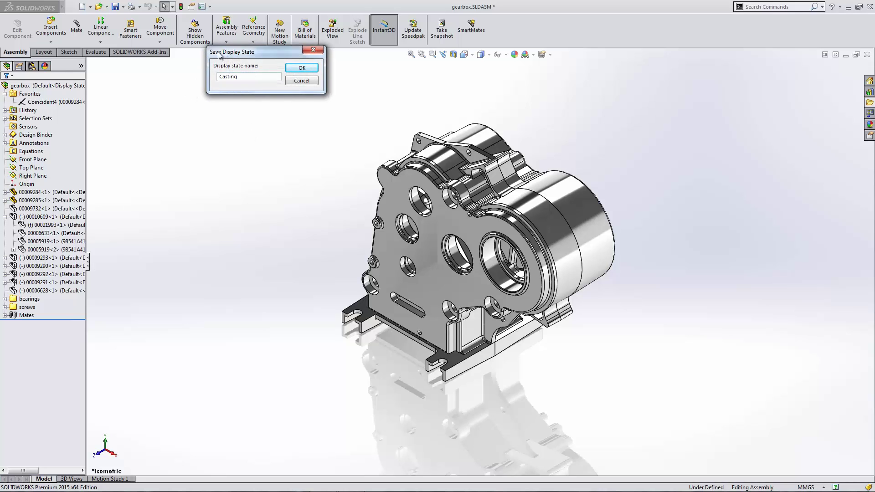
{"action": "left_click", "coordinate": [298, 68]}
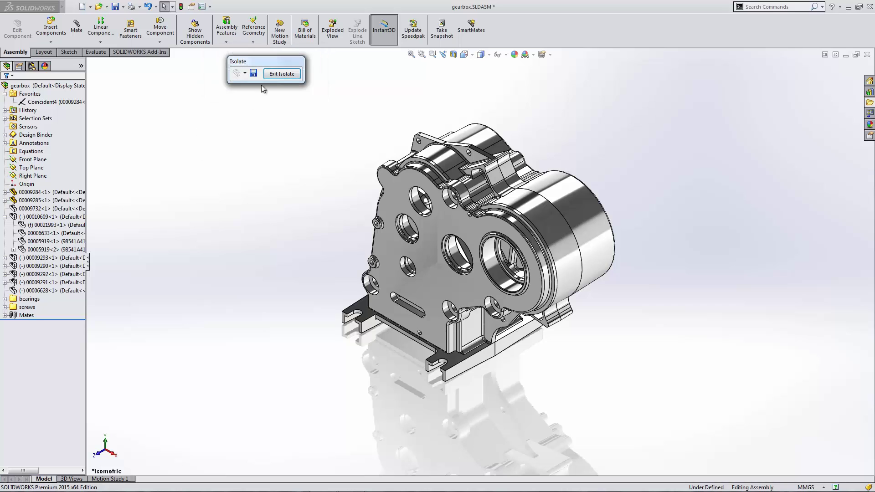
{"action": "left_click", "coordinate": [275, 74]}
Step: Enable 'Hide new components when inactive' in the Casting display state's properties
{"action": "left_click", "coordinate": [32, 66]}
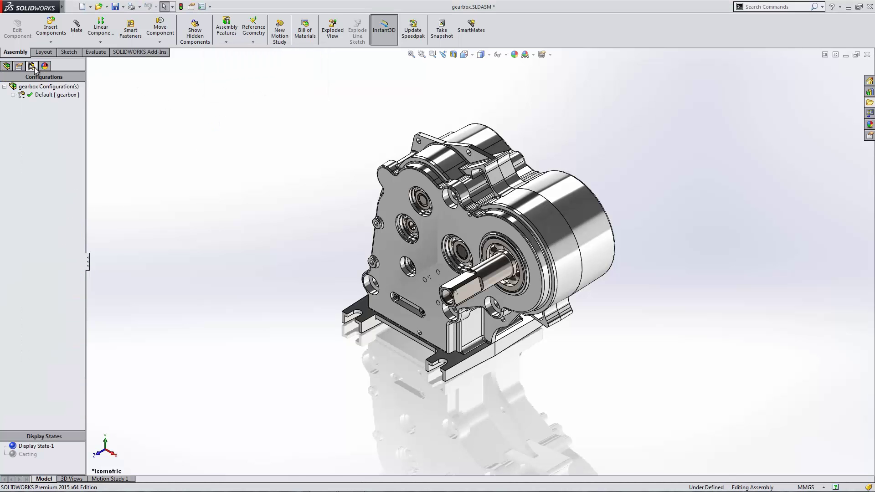
{"action": "right_click", "coordinate": [25, 454]}
{"action": "left_click", "coordinate": [54, 403]}
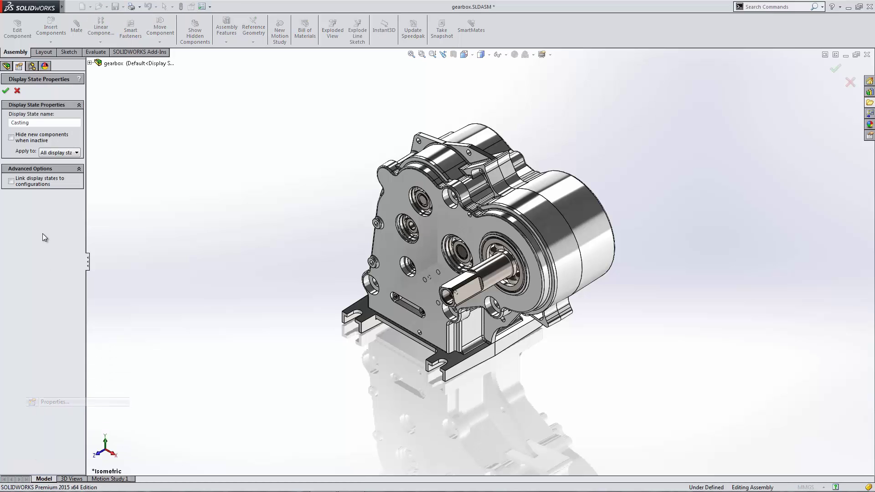
{"action": "left_click", "coordinate": [11, 138]}
{"action": "left_click", "coordinate": [6, 92]}
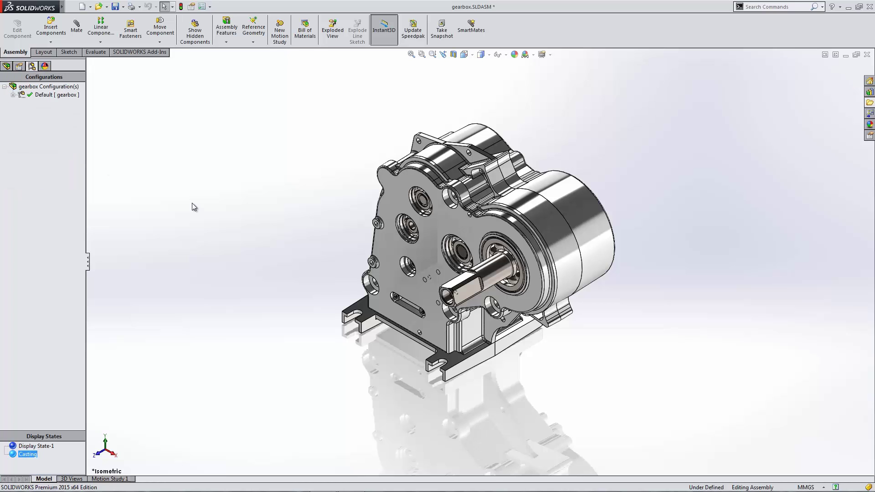
Step: Use Open Part in Position on the casting 00009285
{"action": "right_click", "coordinate": [397, 195]}
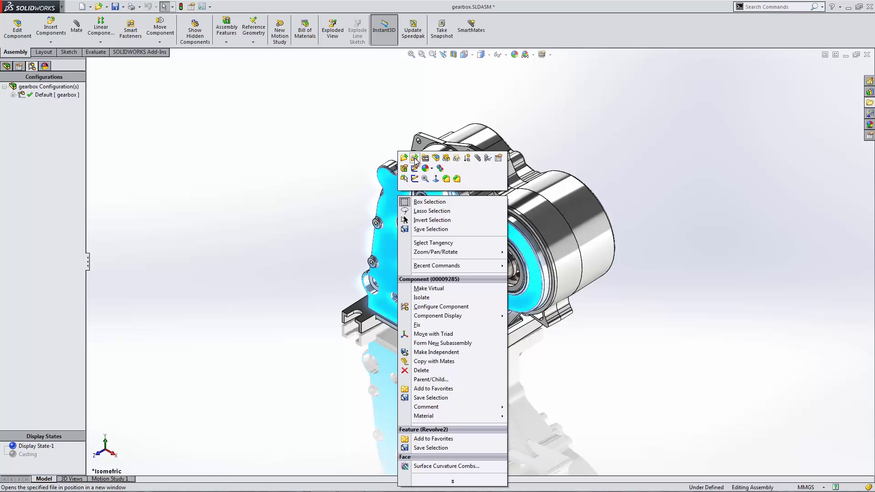
{"action": "left_click", "coordinate": [415, 160]}
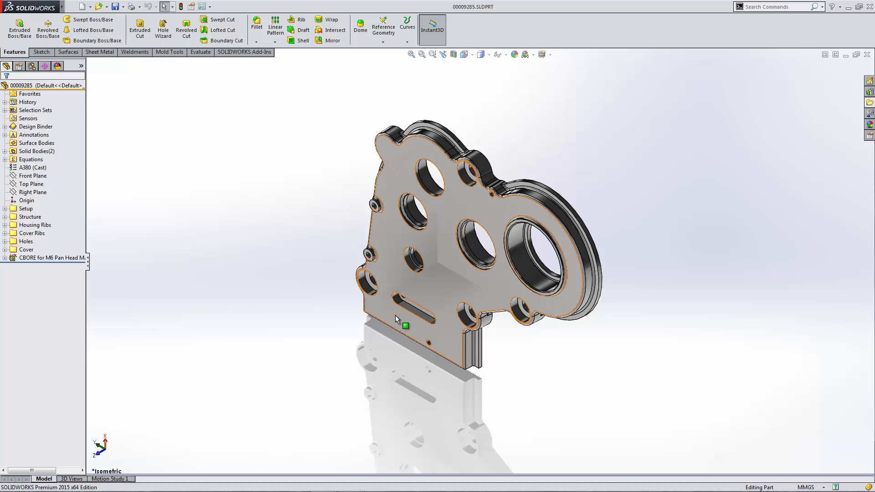
Step: Switch the casting to Front view and select Boss-Extrude1 in the Structure folder to see its references
{"action": "key", "text": "space"}
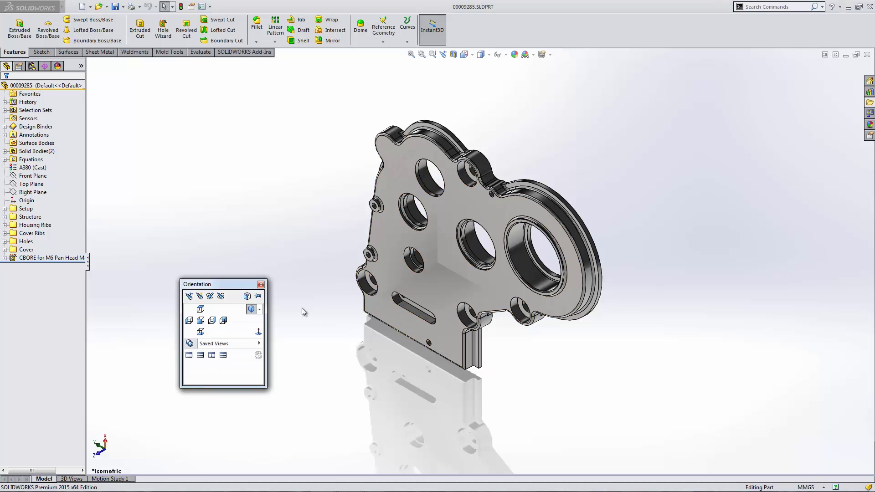
{"action": "left_click", "coordinate": [200, 320]}
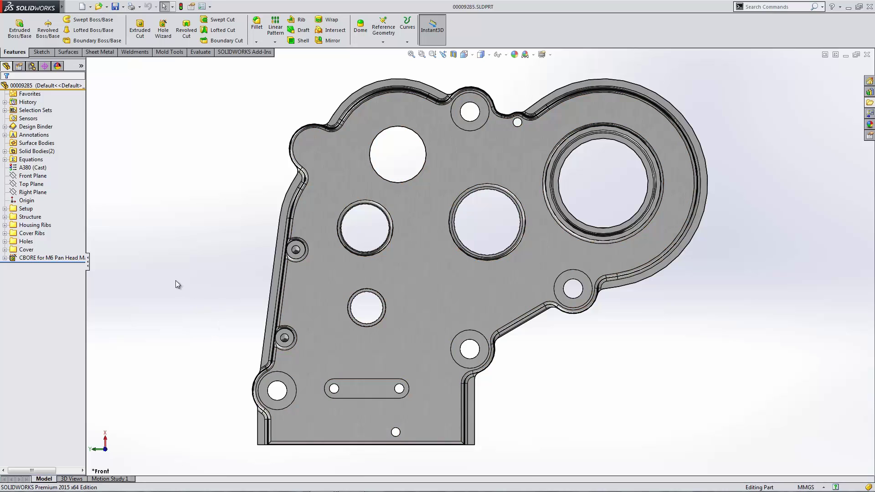
{"action": "left_click", "coordinate": [5, 217]}
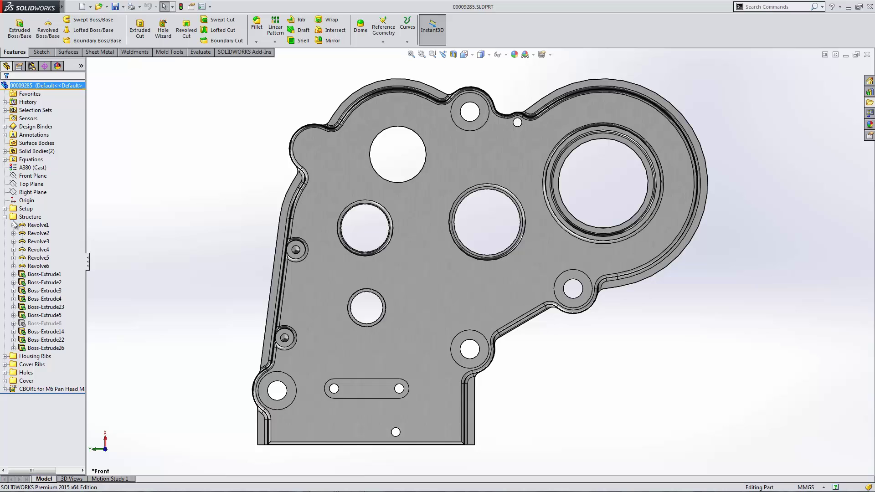
{"action": "left_click", "coordinate": [44, 275]}
{"action": "mouse_move", "coordinate": [45, 276]}
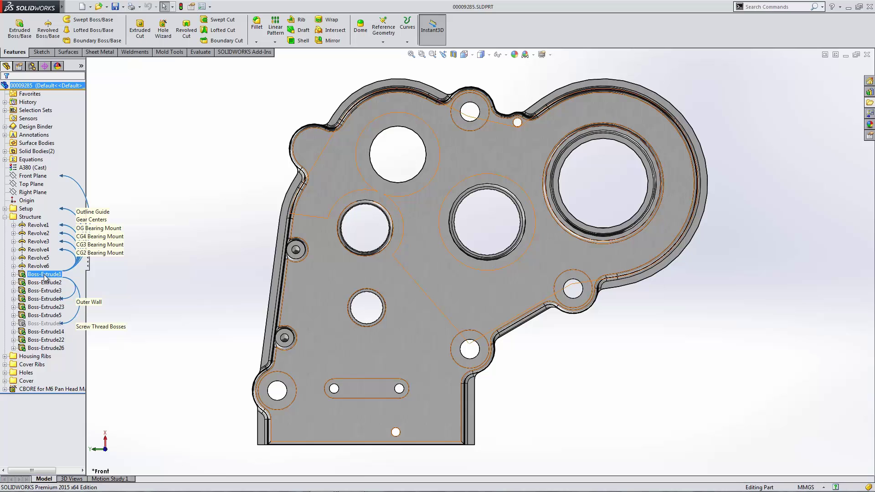
{"action": "right_click", "coordinate": [46, 87]}
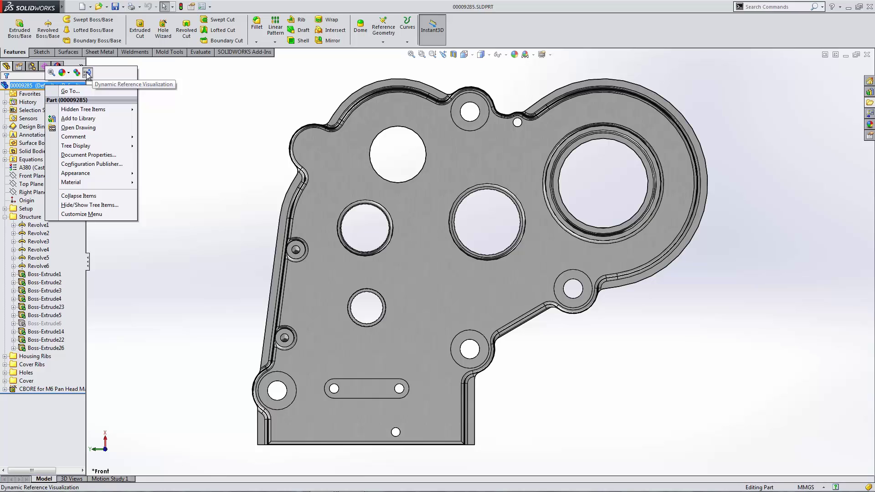
Step: Set the selection filter to Faces only
{"action": "left_click", "coordinate": [200, 169]}
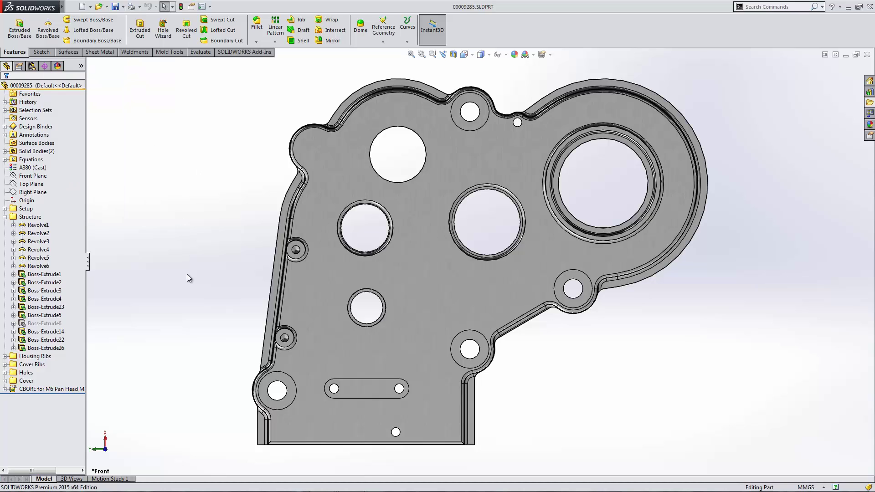
{"action": "right_click", "coordinate": [171, 184]}
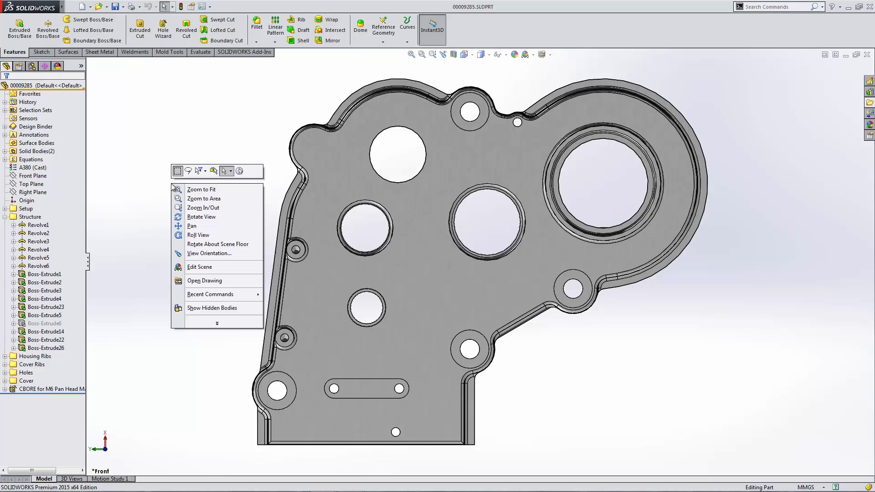
{"action": "left_click", "coordinate": [200, 173]}
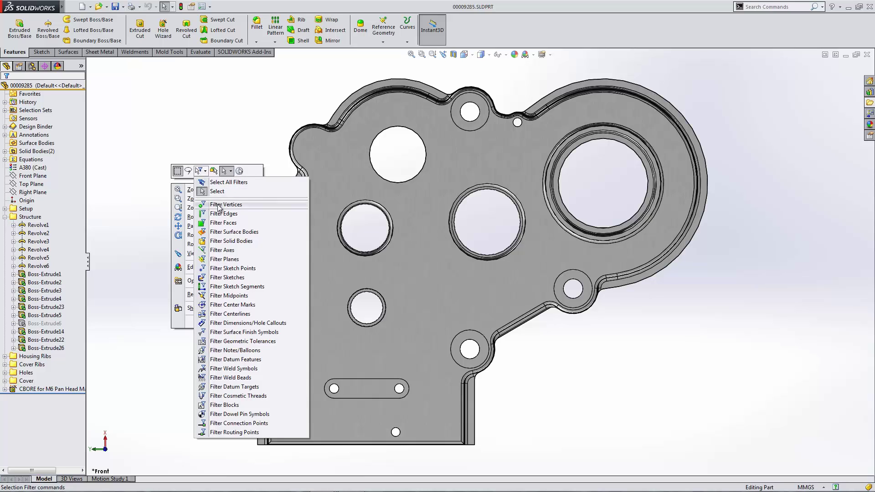
{"action": "left_click", "coordinate": [223, 222]}
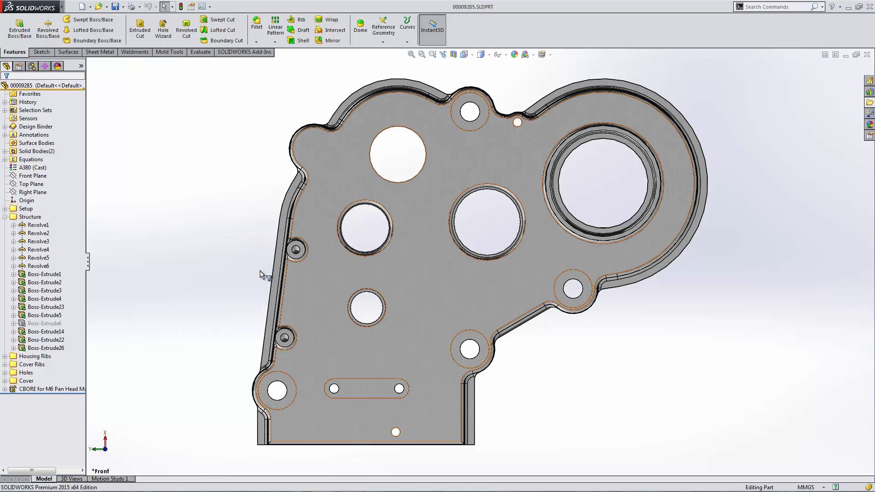
Step: Box-select both counterbore faces, bring up the S shortcut bar, then clear the selection
{"action": "left_click_drag", "start_coordinate": [264, 234], "coordinate": [312, 263]}
{"action": "left_click_drag", "start_coordinate": [257, 325], "coordinate": [307, 357]}
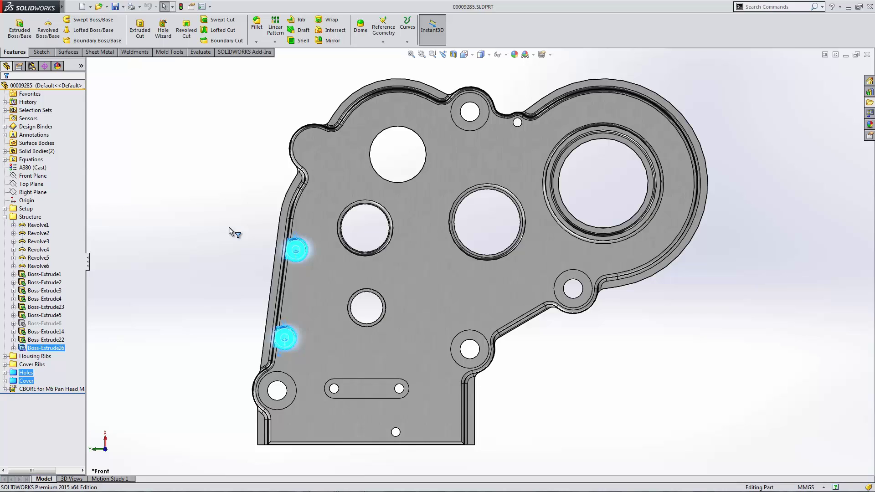
{"action": "key", "text": "s"}
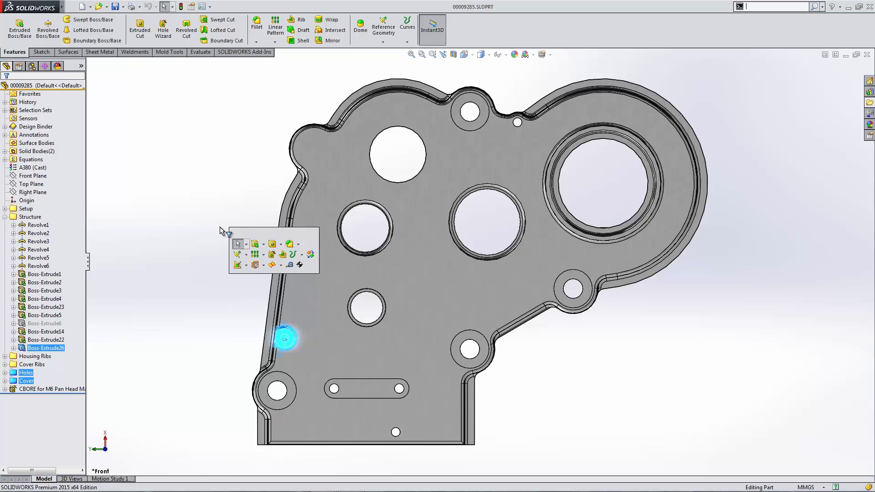
{"action": "left_click", "coordinate": [220, 228]}
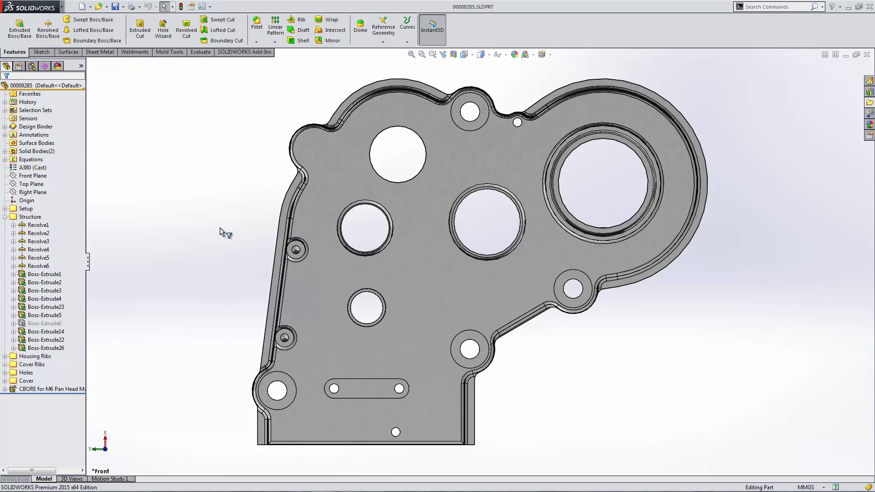
Step: Restore the two counterbore faces with Previous Selection
{"action": "right_click", "coordinate": [243, 227]}
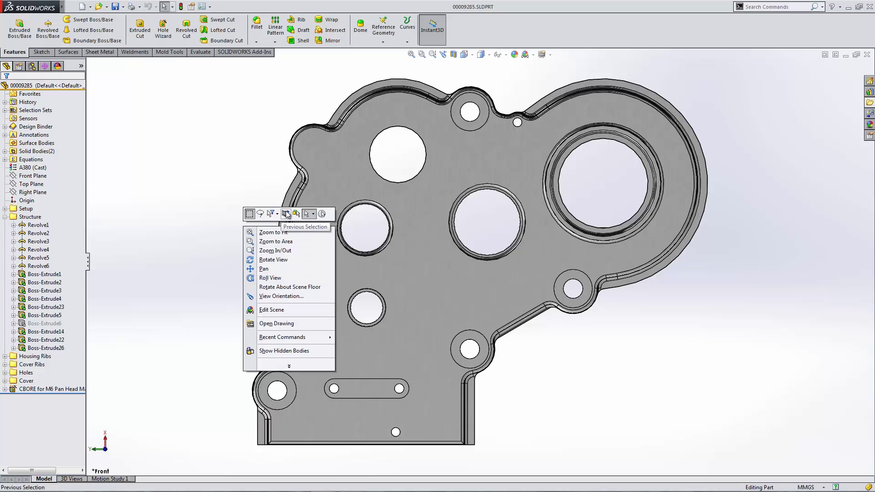
{"action": "left_click", "coordinate": [286, 215]}
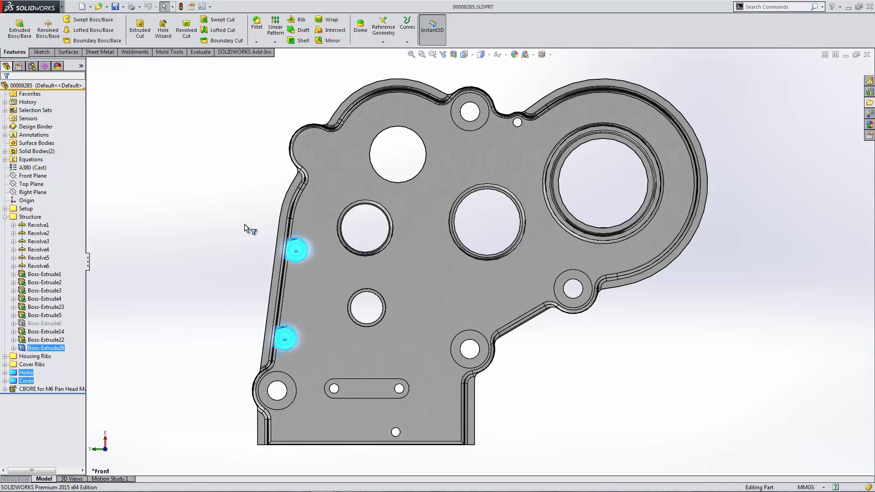
Step: Save the two selected counterbore faces as a new selection set
{"action": "right_click", "coordinate": [230, 195]}
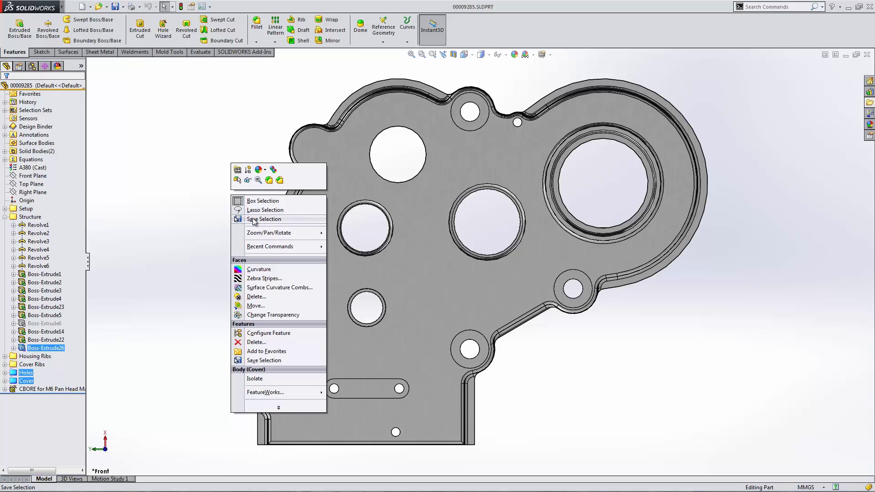
{"action": "left_click", "coordinate": [254, 219]}
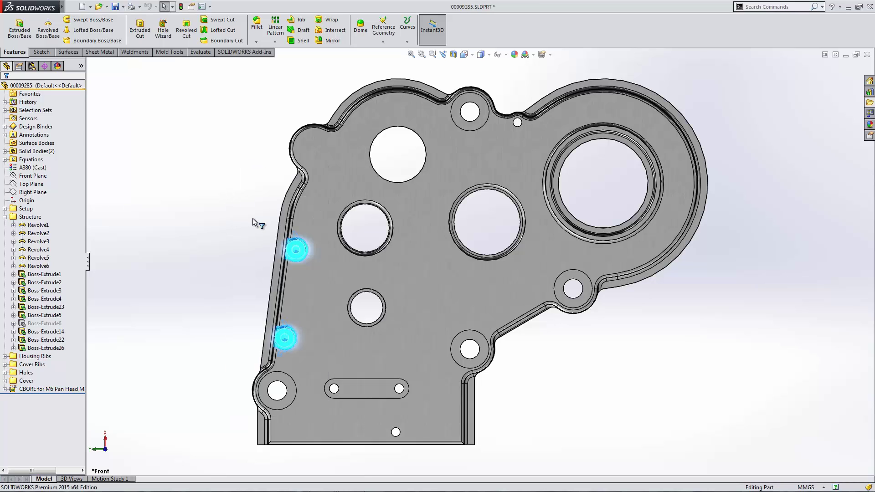
{"action": "left_click", "coordinate": [26, 127]}
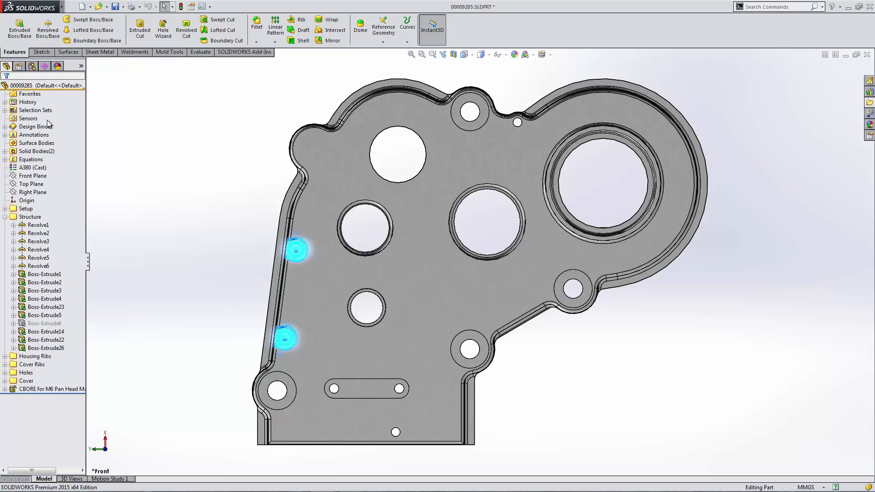
Step: Expand Selection Sets, preview Selection-Sets7, 8 and 9, then clear the selection
{"action": "left_click", "coordinate": [5, 110]}
{"action": "left_click", "coordinate": [42, 135]}
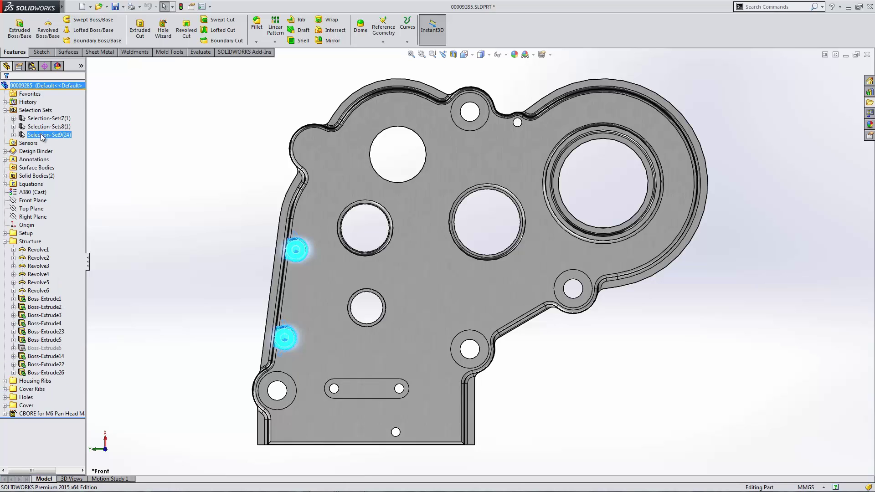
{"action": "left_click", "coordinate": [46, 127]}
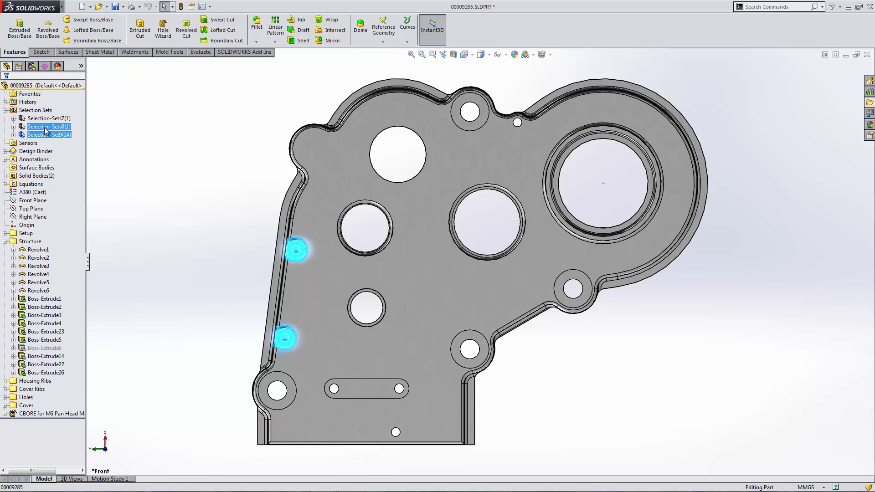
{"action": "left_click", "coordinate": [45, 119]}
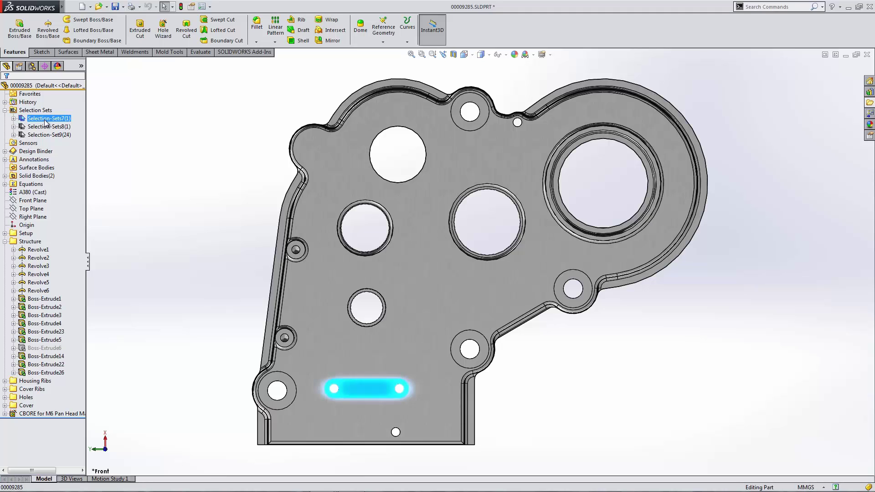
{"action": "left_click", "coordinate": [42, 127]}
{"action": "left_click", "coordinate": [45, 135]}
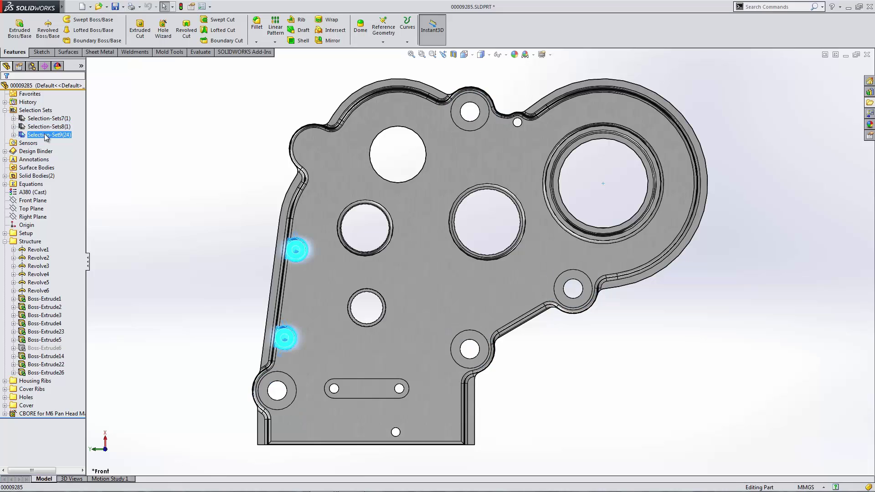
{"action": "left_click", "coordinate": [235, 202]}
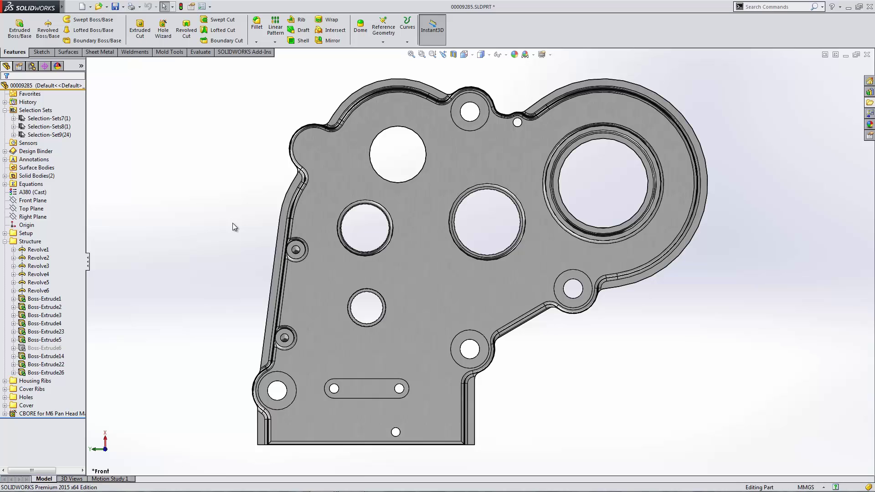
Step: Search System Options for 'small face' and go to Enhance small face selection precision
{"action": "left_click", "coordinate": [210, 6]}
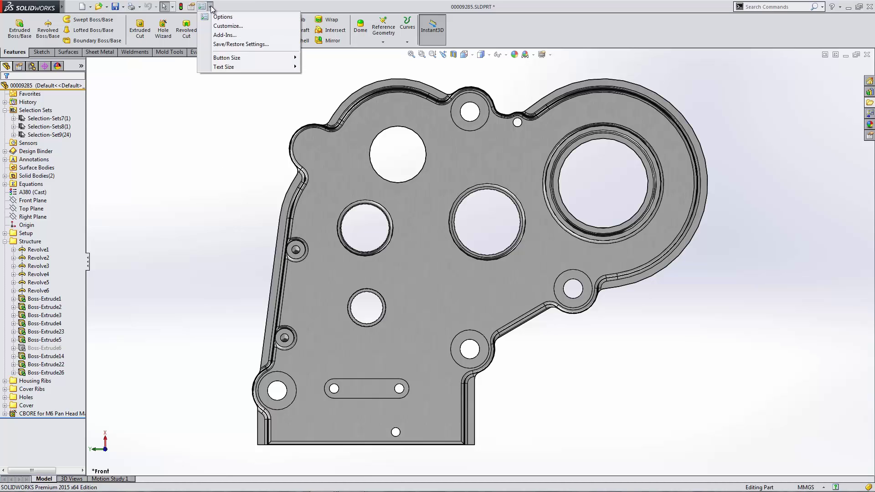
{"action": "left_click", "coordinate": [222, 17]}
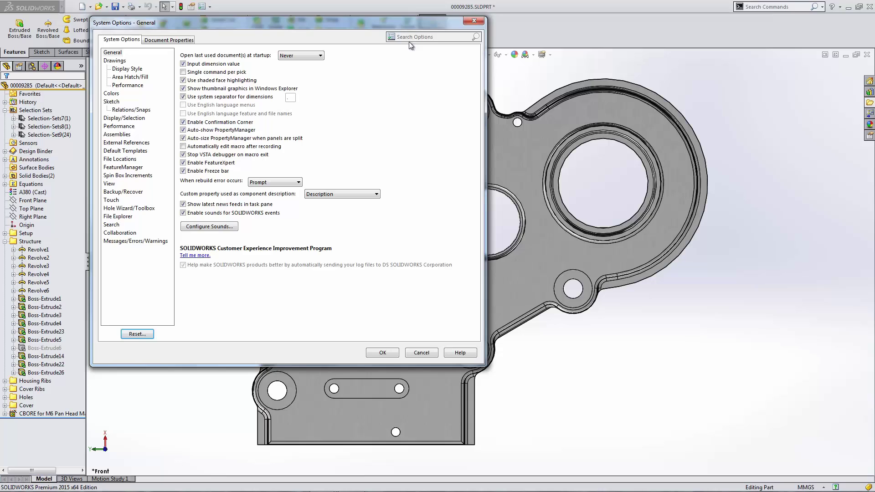
{"action": "type", "text": "small"}
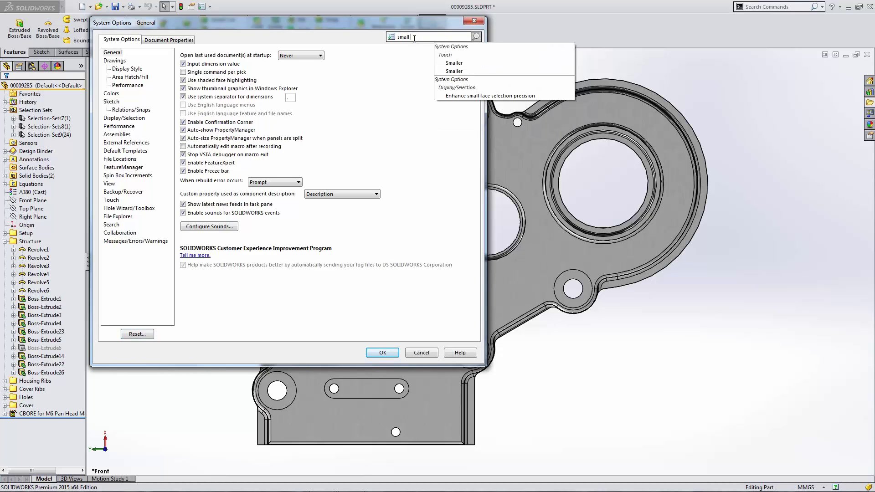
{"action": "type", "text": " face"}
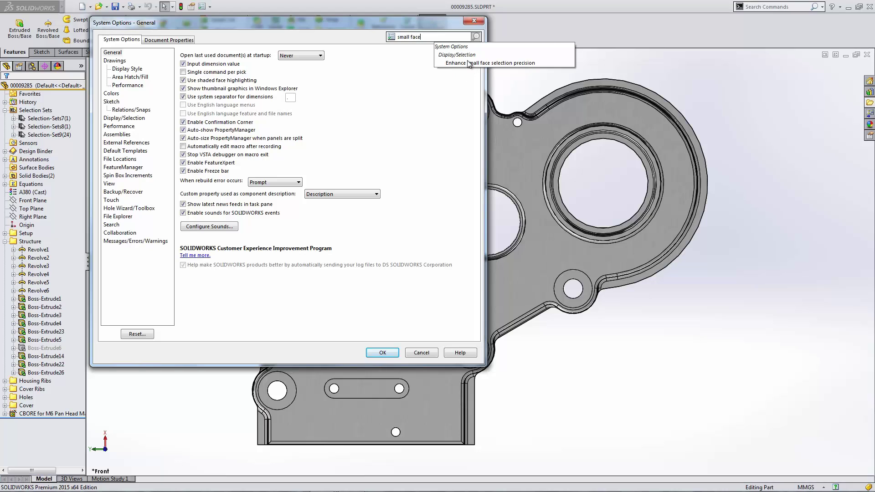
{"action": "left_click", "coordinate": [469, 63]}
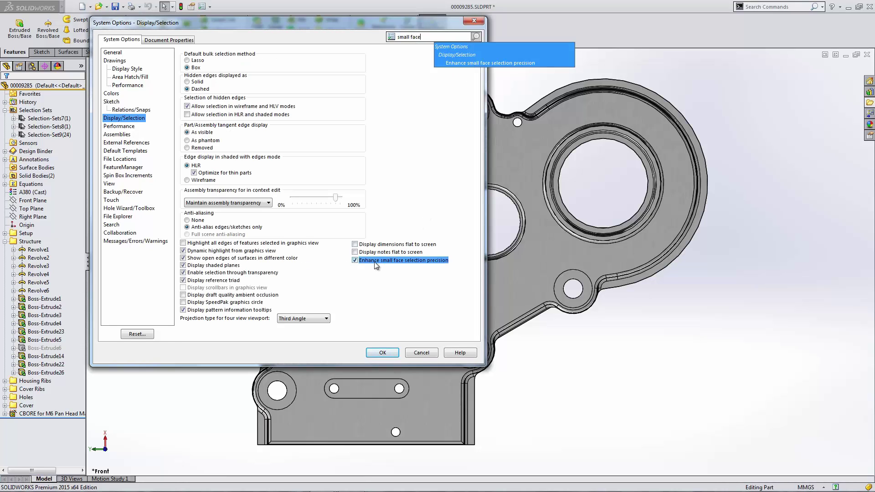
Step: Apply the small-face selection option, test it on a fillet face, then select the large flat face
{"action": "left_click", "coordinate": [387, 352]}
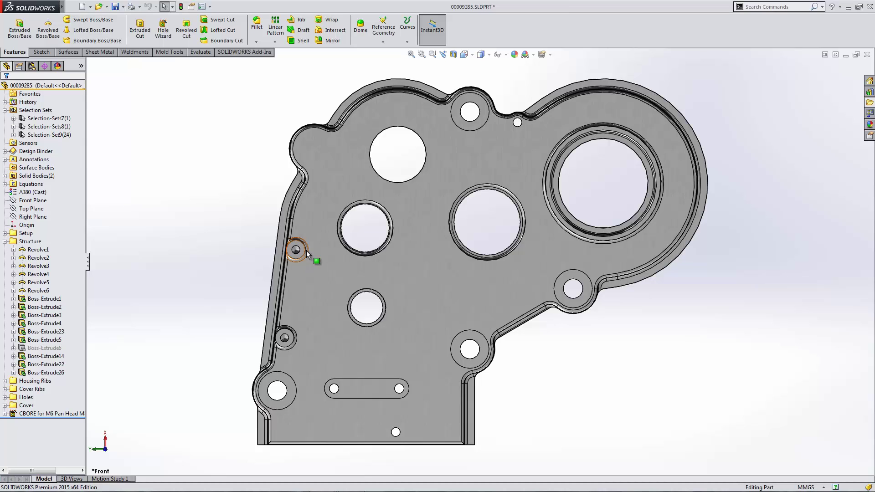
{"action": "left_click", "coordinate": [306, 250]}
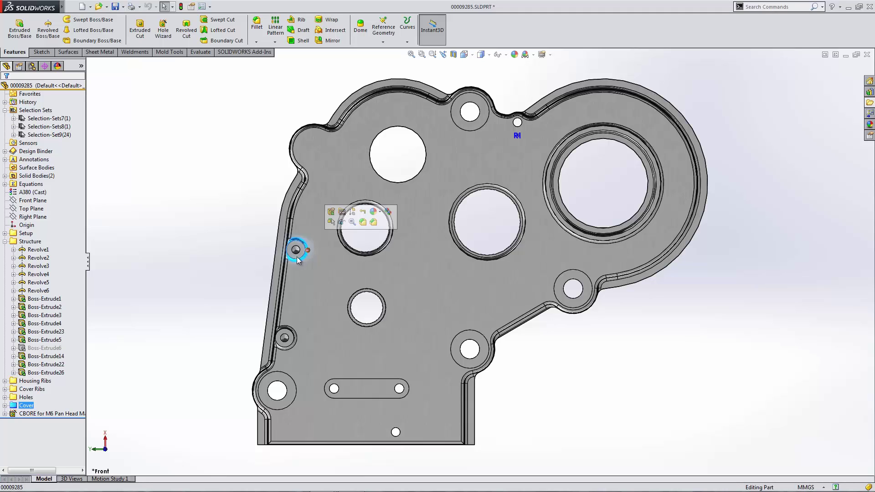
{"action": "left_click", "coordinate": [259, 264]}
{"action": "left_click", "coordinate": [329, 215]}
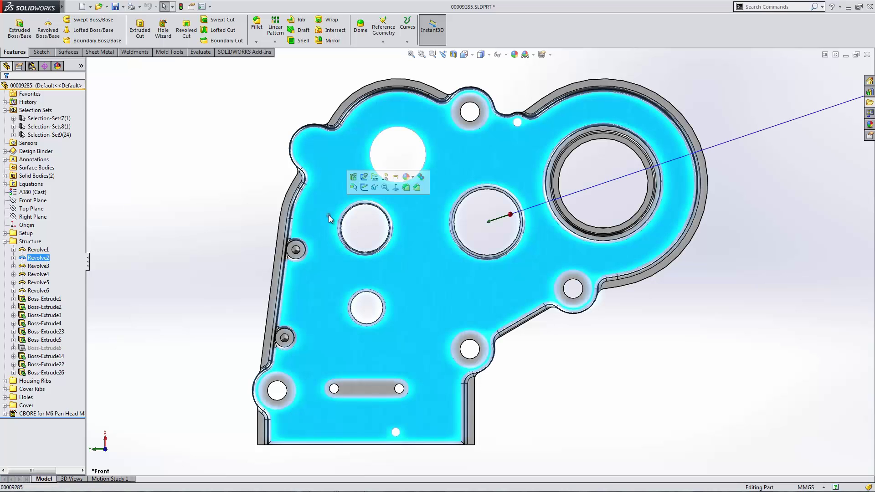
Step: Add the Hole Wizard command from the Features category to the face pop-up toolbar
{"action": "right_click", "coordinate": [377, 187]}
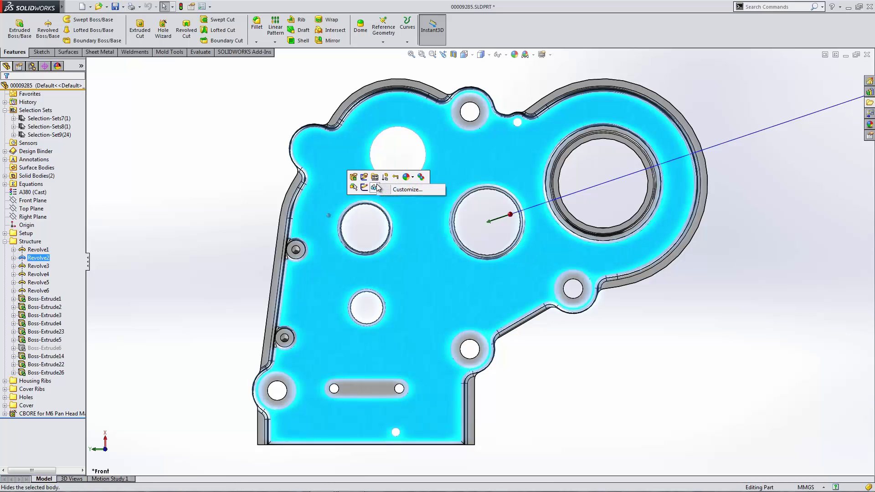
{"action": "left_click", "coordinate": [403, 190]}
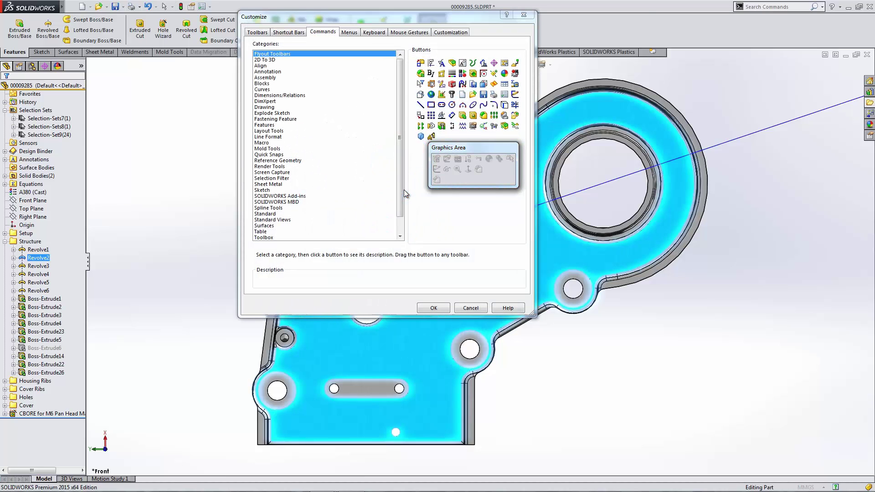
{"action": "left_click", "coordinate": [267, 124]}
{"action": "left_click_drag", "start_coordinate": [436, 94], "coordinate": [473, 173]}
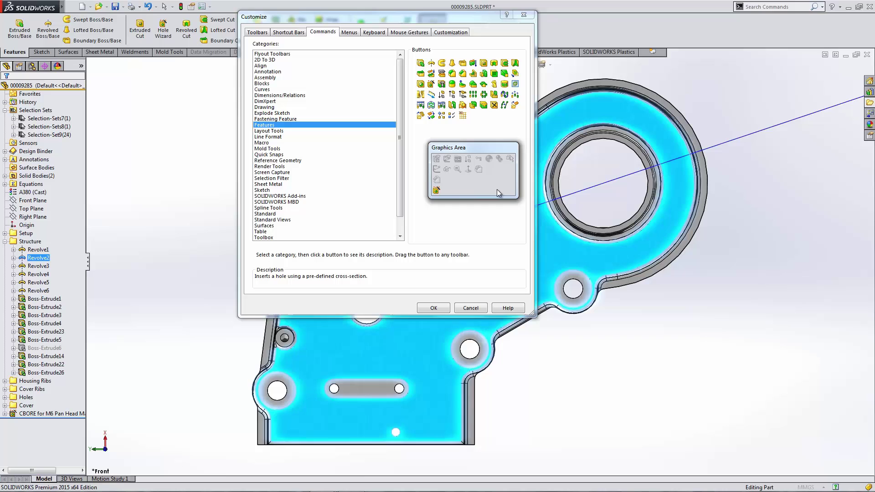
{"action": "left_click", "coordinate": [441, 309]}
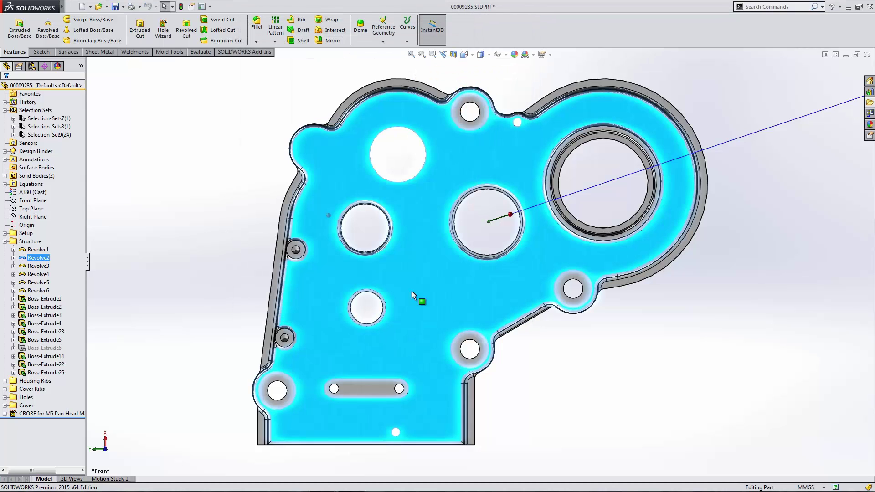
Step: Create an M6 Pan Cross Head counterbored hole, Through All, centred on the upper-left corner lug
{"action": "left_click", "coordinate": [346, 187]}
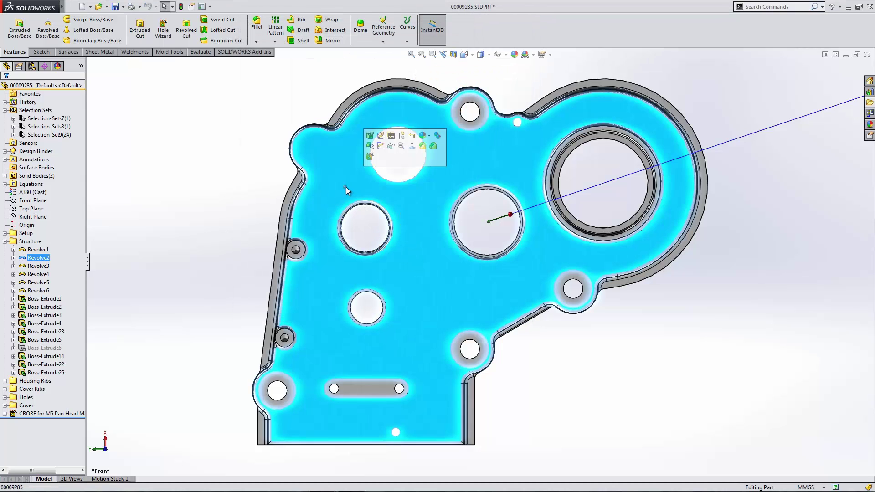
{"action": "left_click", "coordinate": [369, 158]}
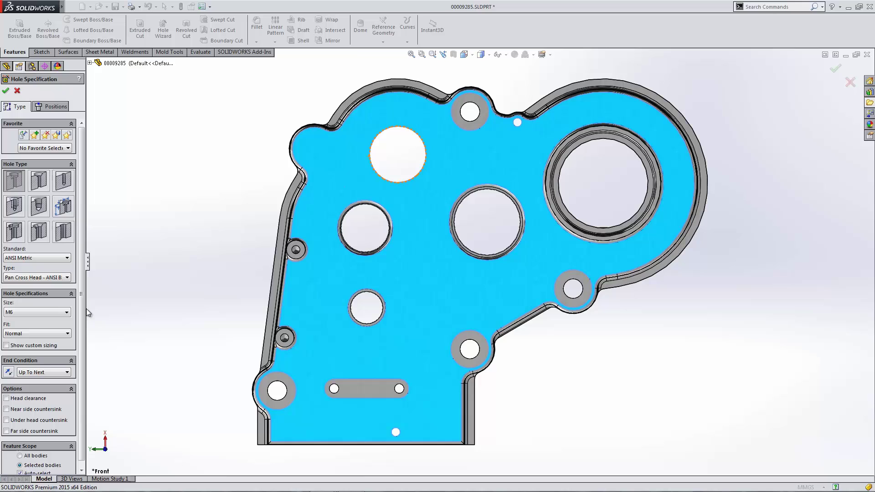
{"action": "scroll", "coordinate": [81, 329], "scroll_direction": "down", "scroll_amount": 1}
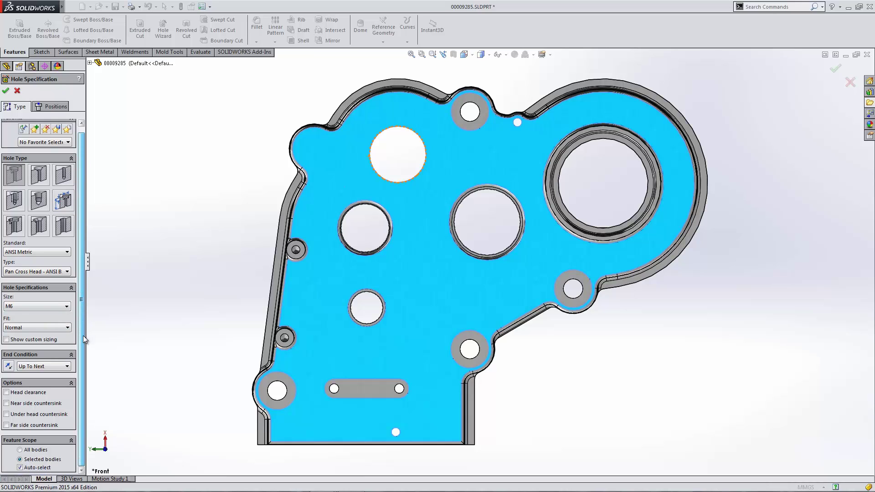
{"action": "left_click", "coordinate": [41, 367]}
{"action": "left_click", "coordinate": [43, 375]}
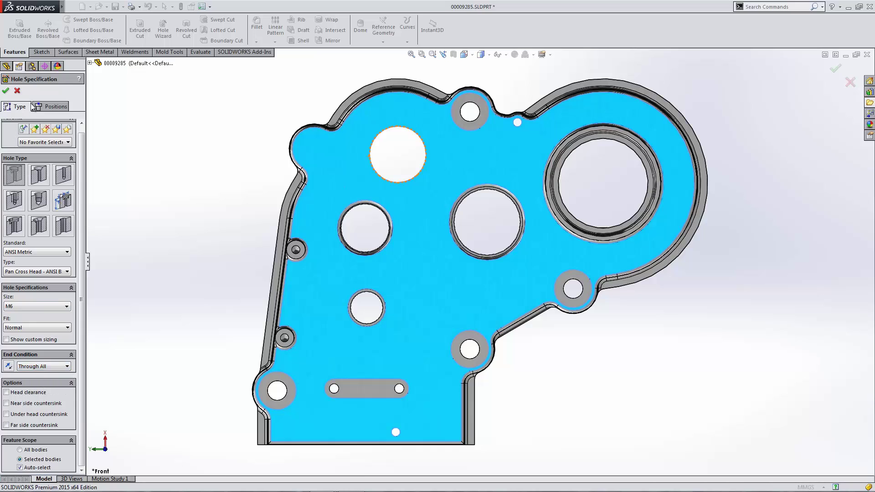
{"action": "left_click", "coordinate": [51, 107]}
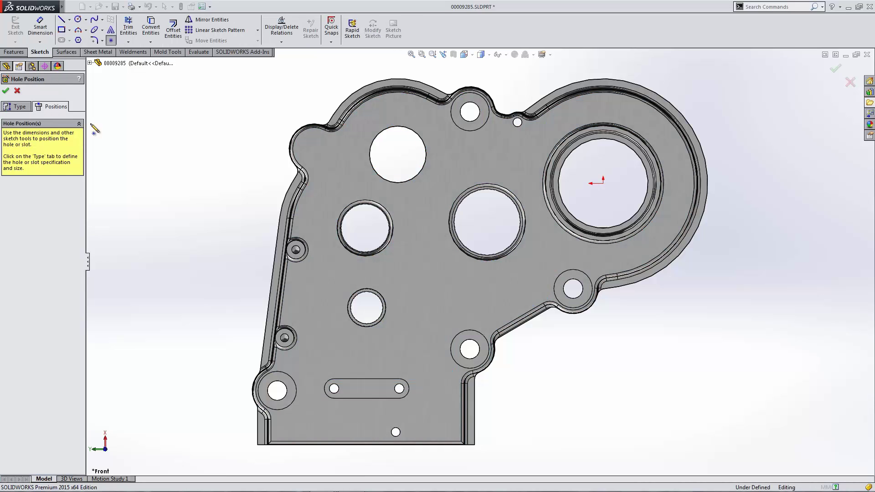
{"action": "left_click", "coordinate": [315, 149]}
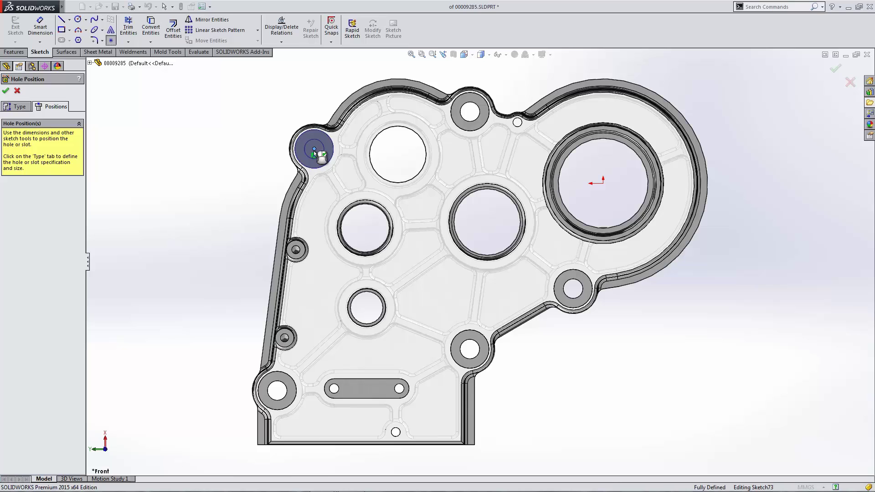
{"action": "left_click", "coordinate": [6, 90]}
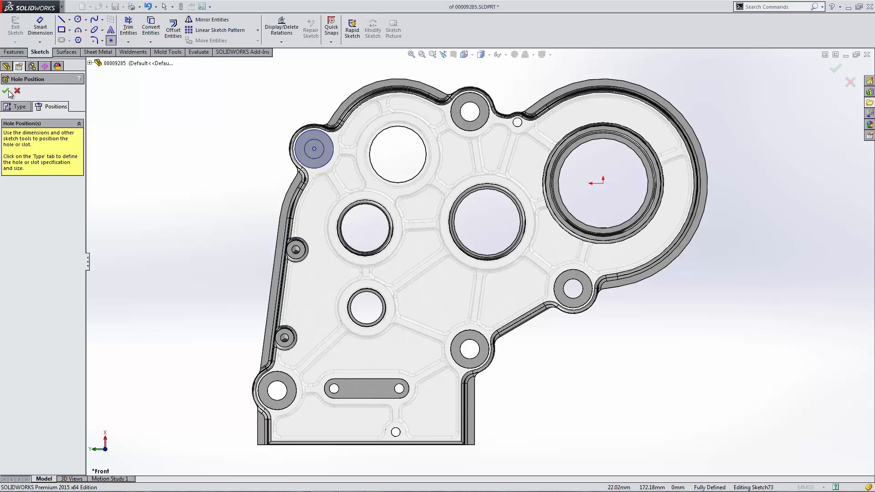